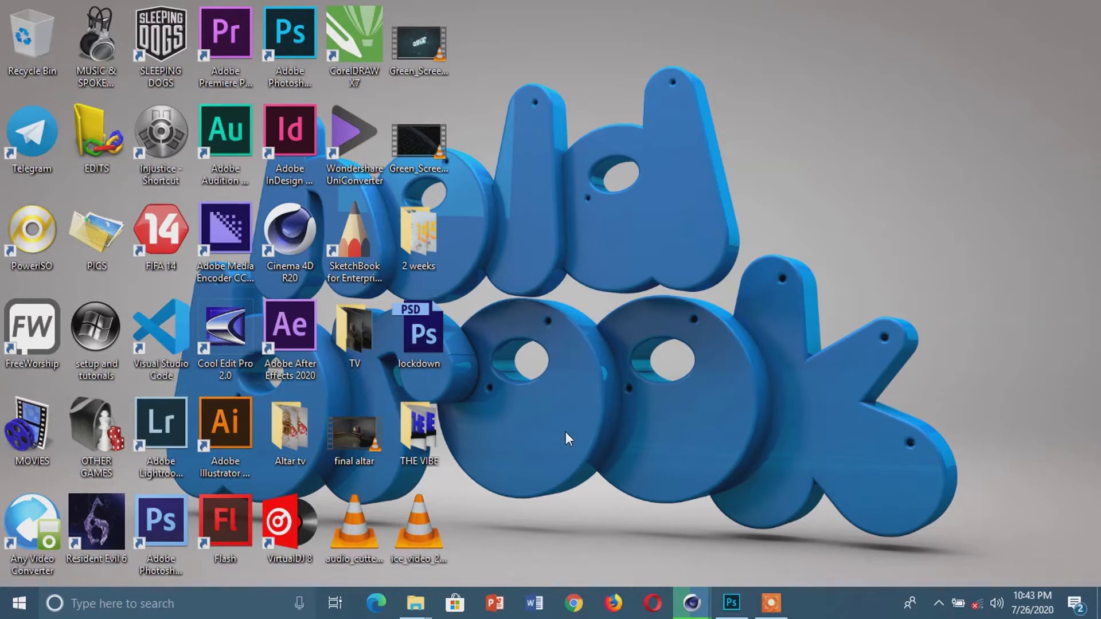
Switch to Photoshop and start a Pen tool shape path with a curved segment over the cake icing's upper-left edge, about 64 px wide
left_click(742, 612)
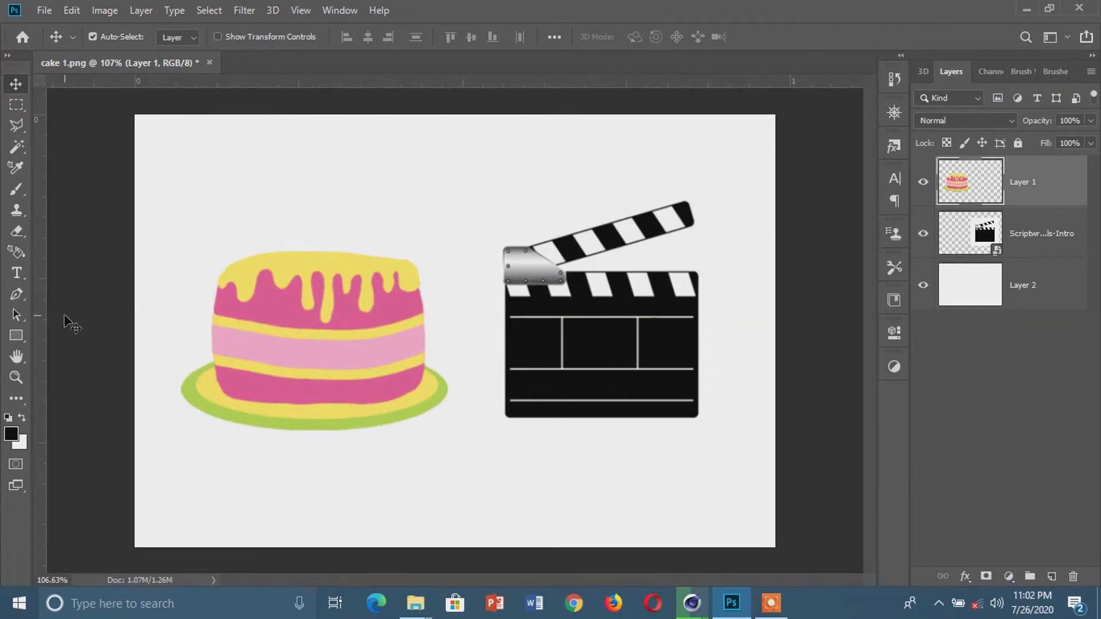
left_click(13, 297)
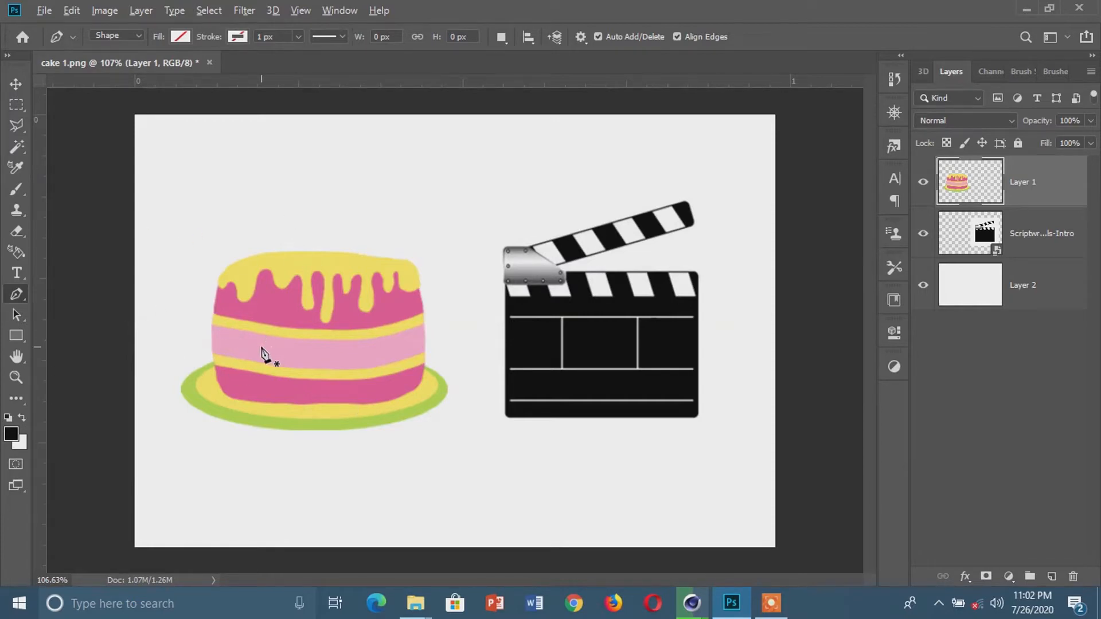
scroll(263, 356, "up", 4)
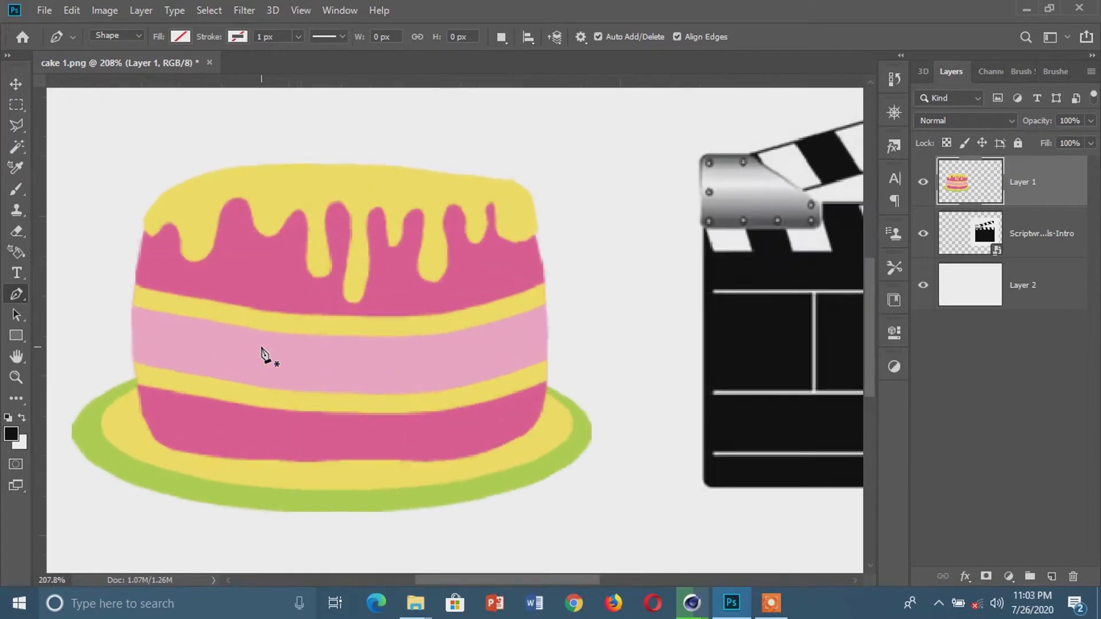
scroll(172, 247, "up", 3)
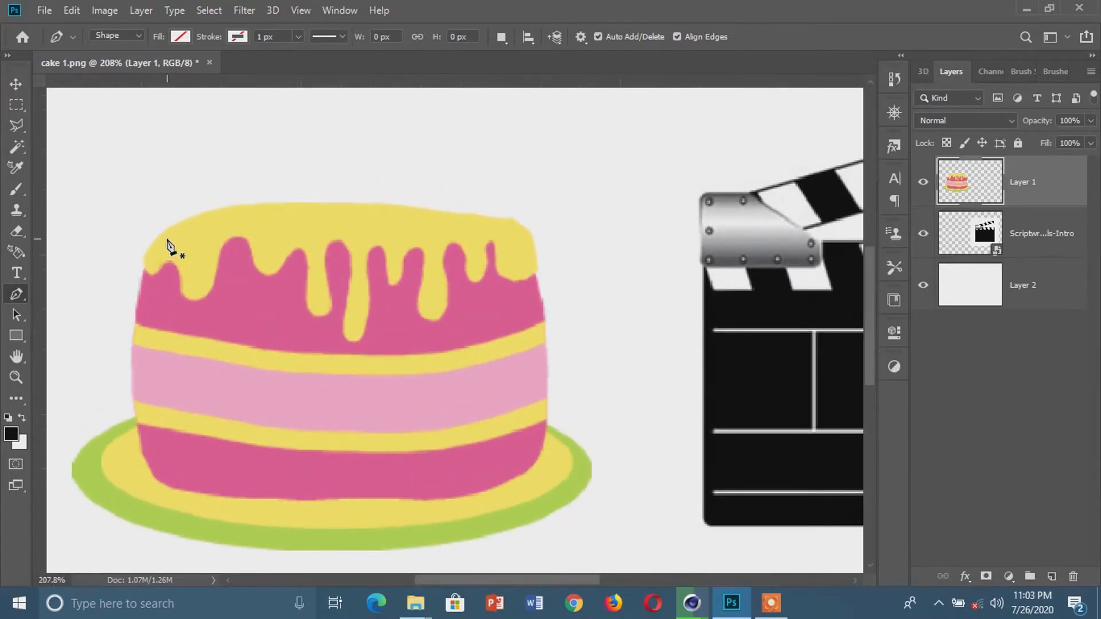
scroll(168, 244, "up", 1)
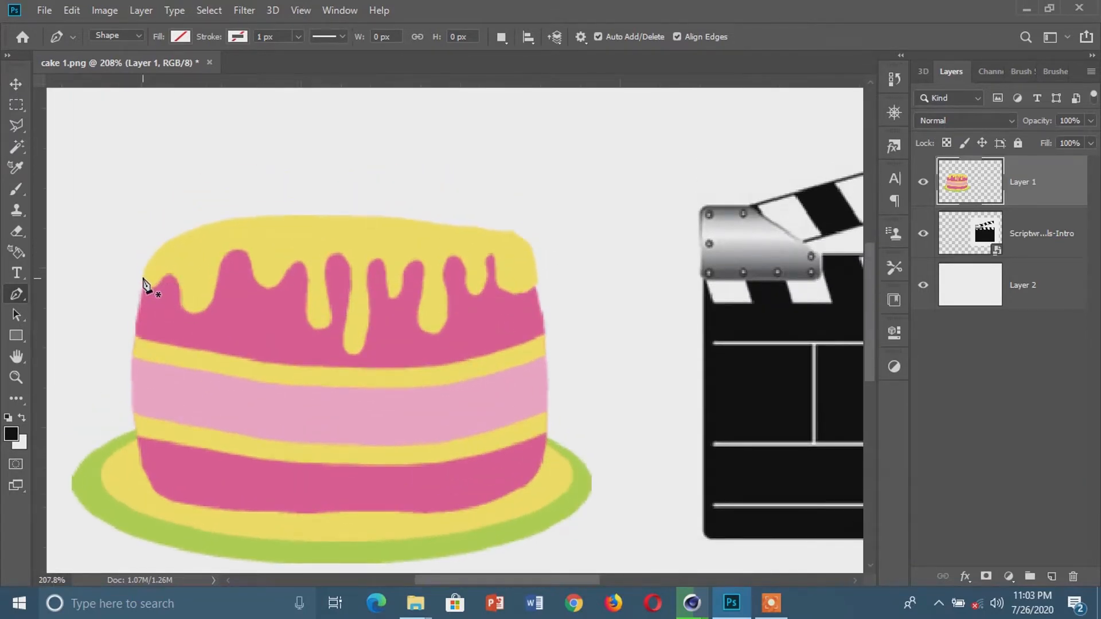
left_click(144, 274)
left_click(251, 217)
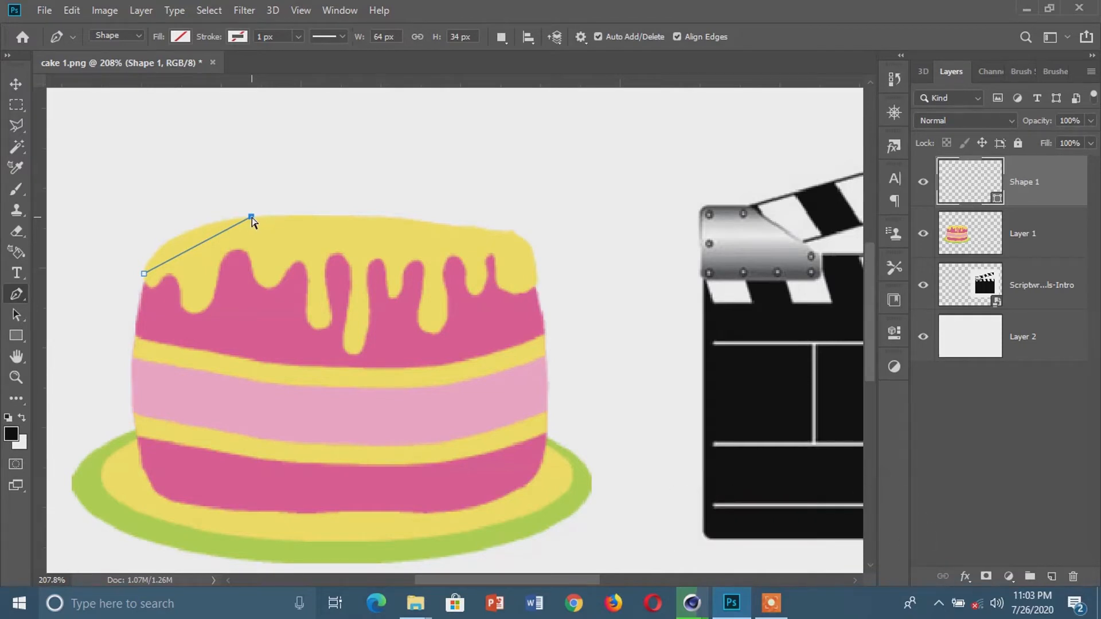
key("ctrl+z")
left_click(251, 217)
left_click_drag(252, 221, 344, 209)
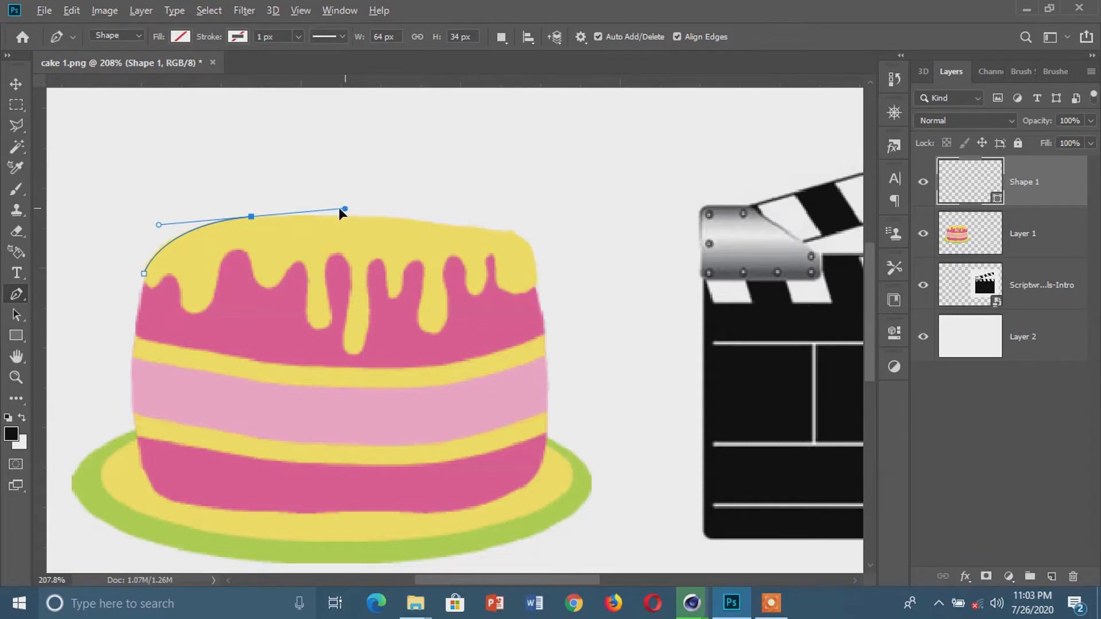
Continue the Pen path along the cake's upper edge, around its right shoulder and down the right side to the plate
left_click_drag(271, 215, 269, 217)
left_click_drag(457, 227, 520, 246)
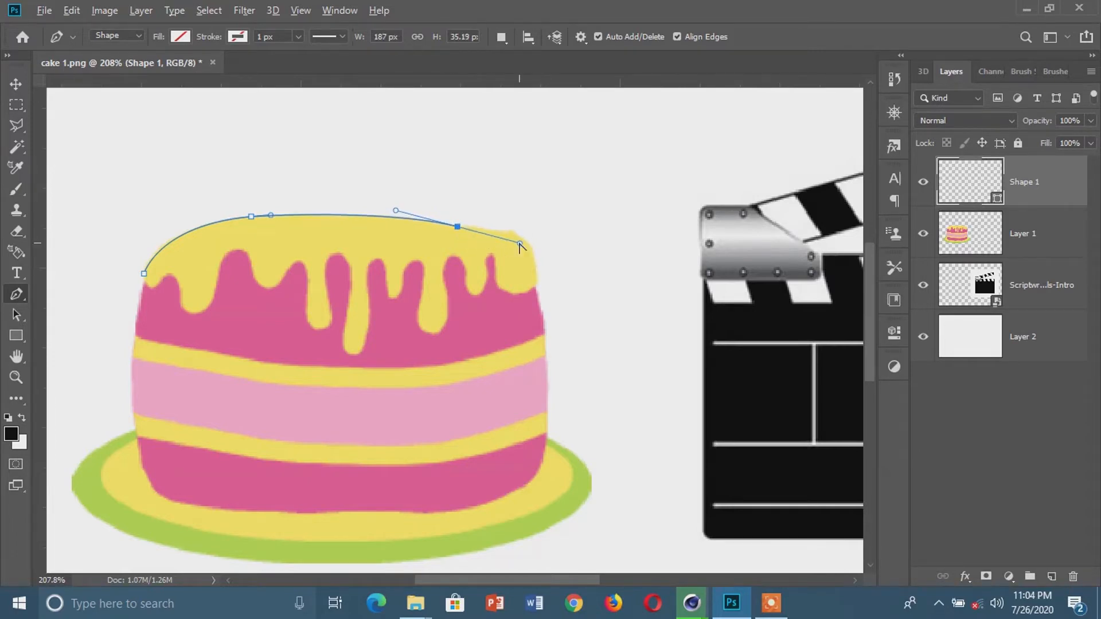
left_click(507, 231)
mouse_move(538, 285)
left_mouse_down()
mouse_move(545, 352)
mouse_move(537, 296)
left_mouse_up()
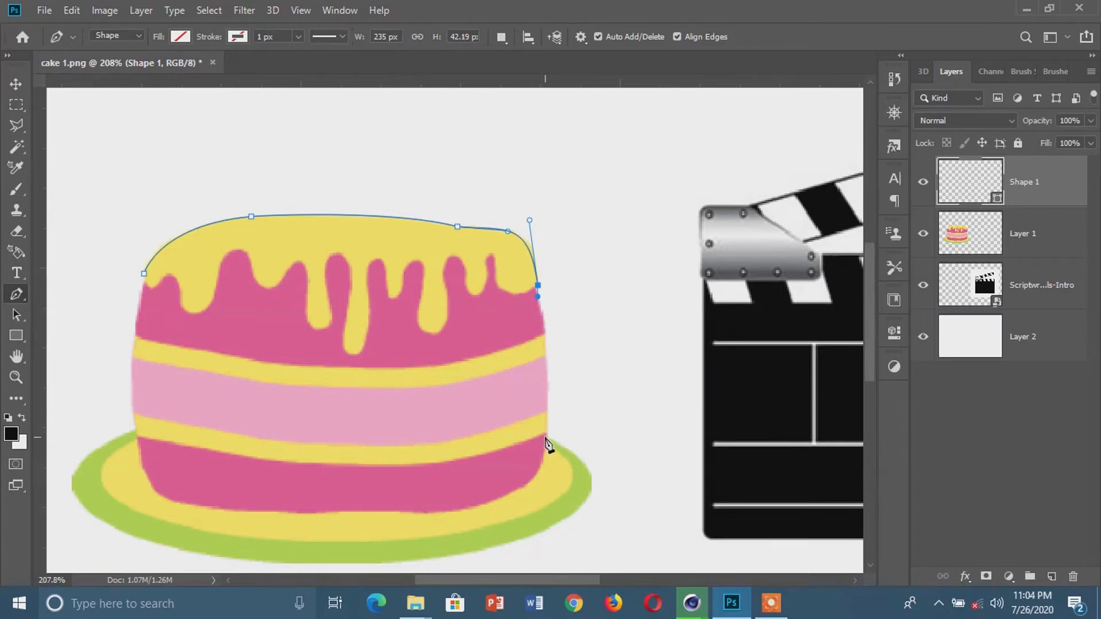
mouse_move(546, 438)
left_mouse_down()
mouse_move(534, 464)
mouse_move(552, 536)
mouse_move(539, 542)
mouse_move(553, 453)
left_mouse_up()
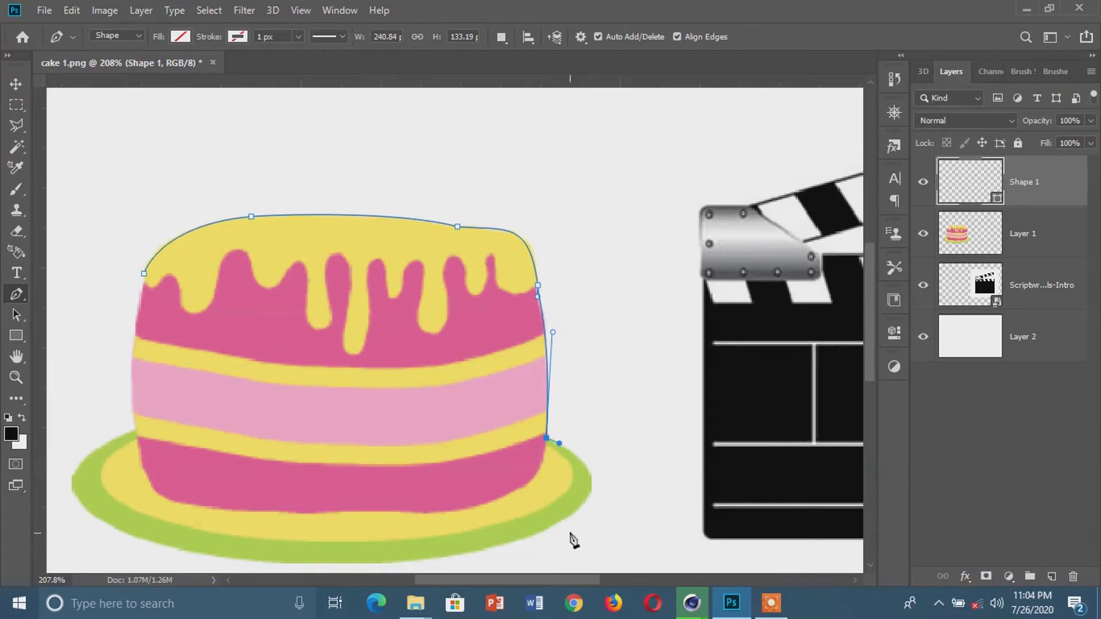
Trace the plate's right rim and bottom edge with curved Pen segments, shortening the handles to follow the outline
left_click_drag(566, 518, 504, 564)
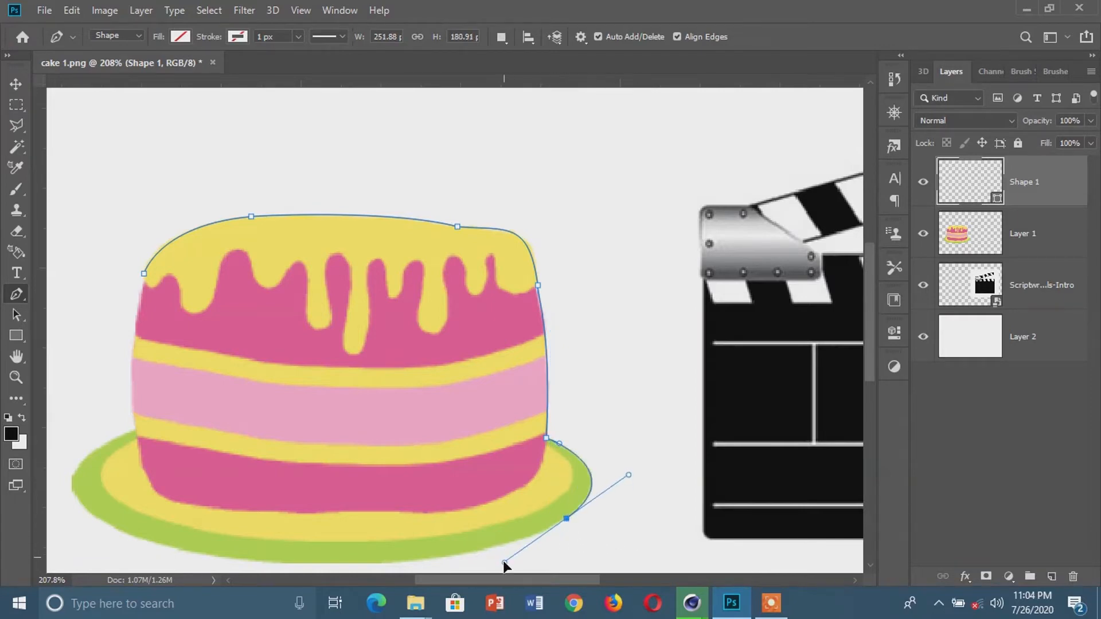
left_click(505, 544)
left_click(533, 536)
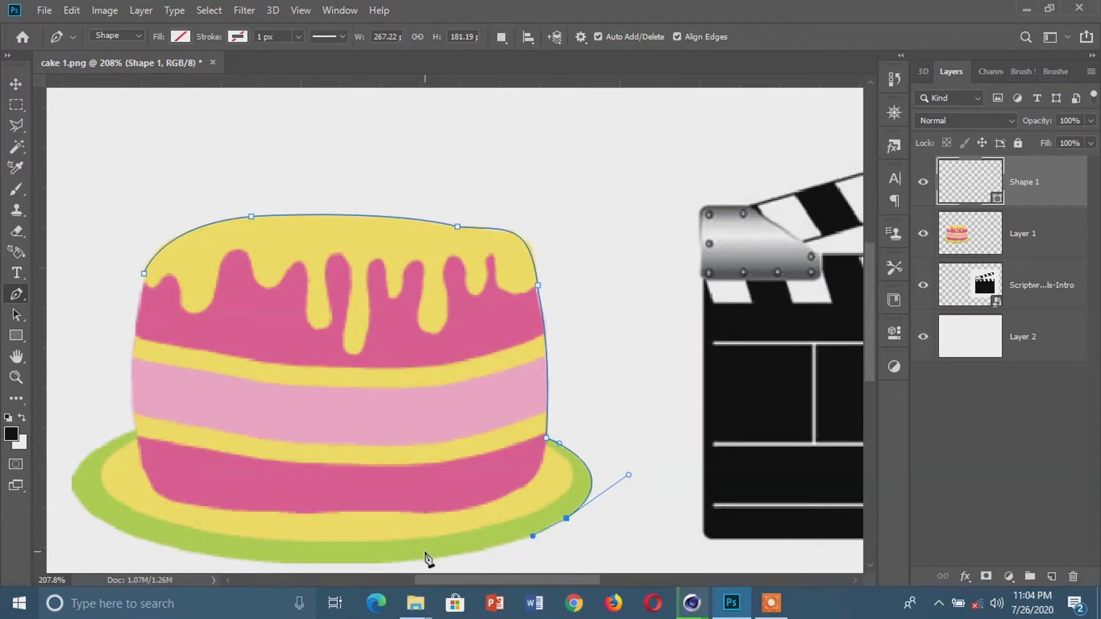
left_click_drag(380, 564, 332, 565)
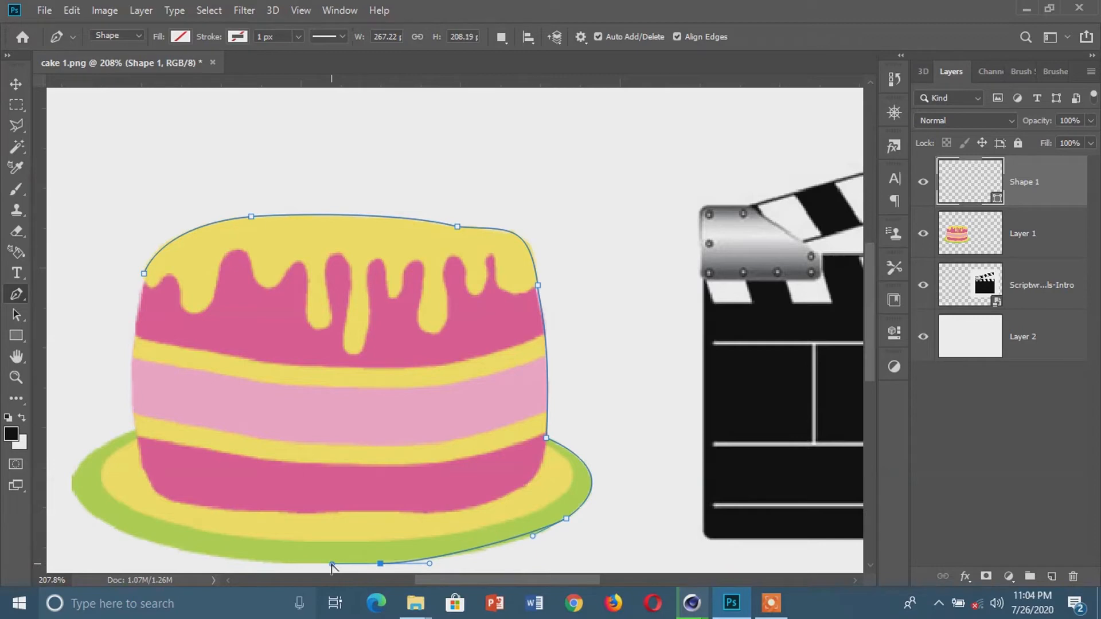
left_click(334, 564, "alt")
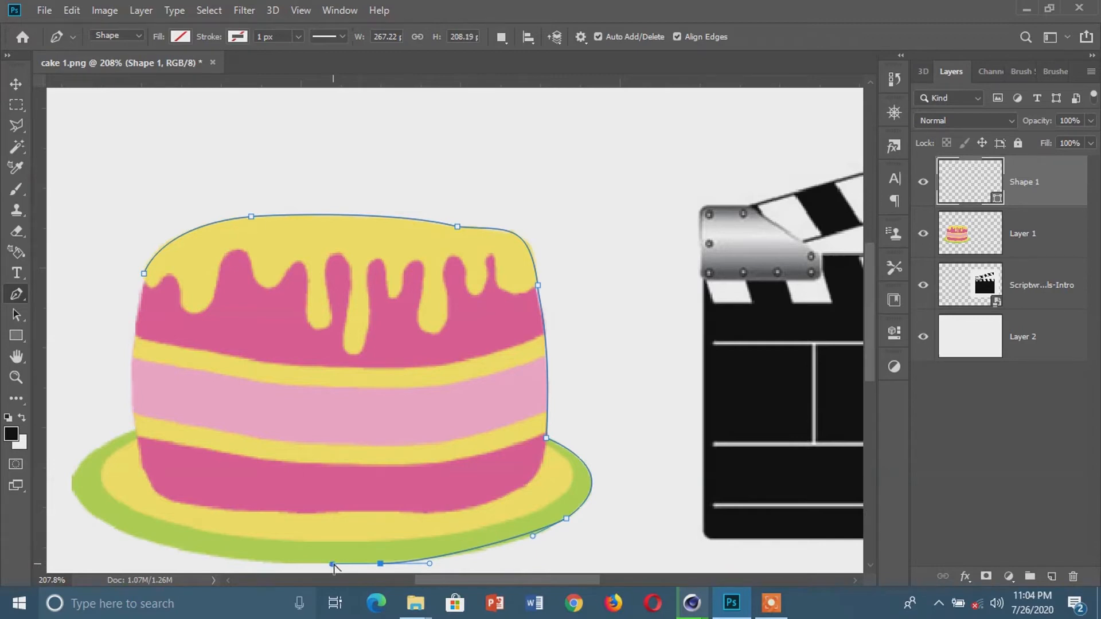
Trace the plate's left rim and the cake's left side, closing the Pen path at its starting anchor
left_click(138, 537)
left_click_drag(137, 539, 106, 522)
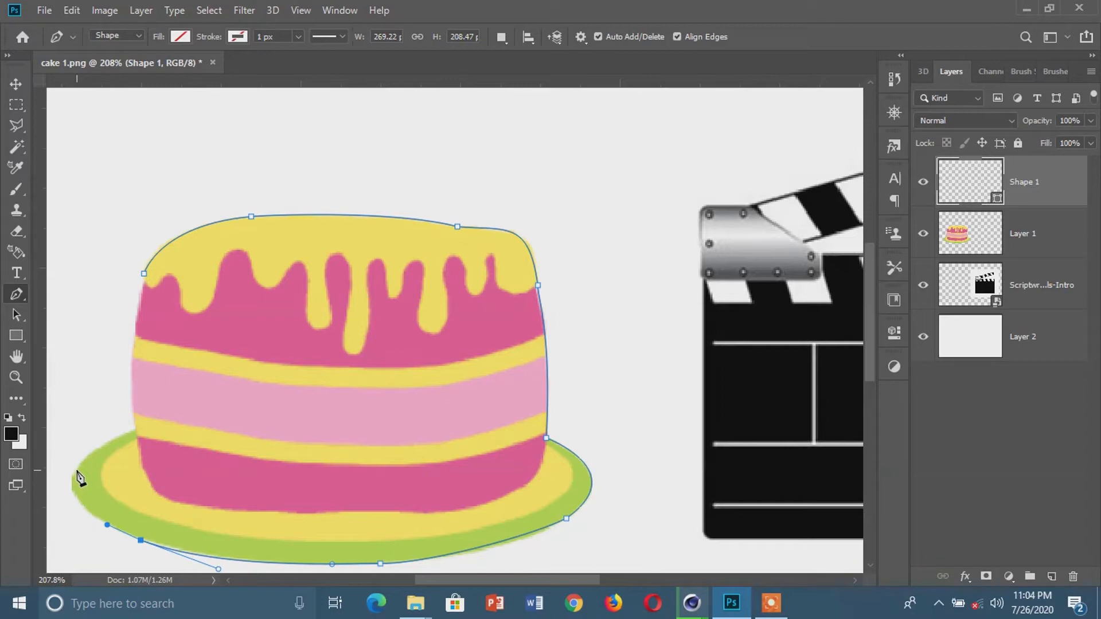
left_click_drag(77, 470, 143, 433)
left_click_drag(144, 274, 158, 210)
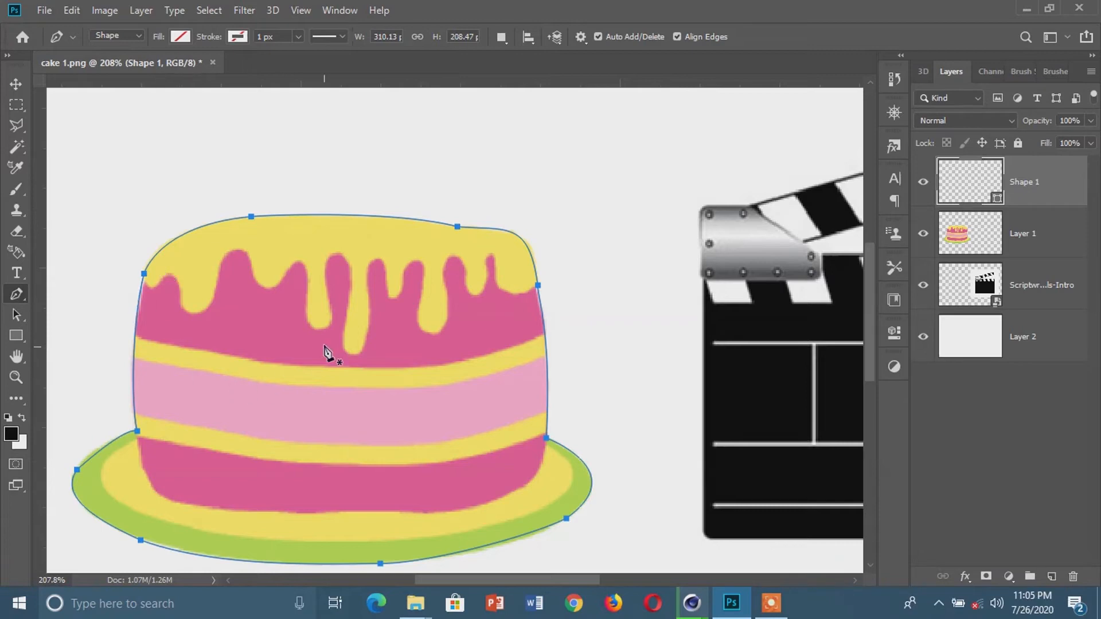
Try an RGB Blue fill on the traced cake shape and set it back to no fill
scroll(355, 351, "down", 2)
scroll(354, 351, "down", 2)
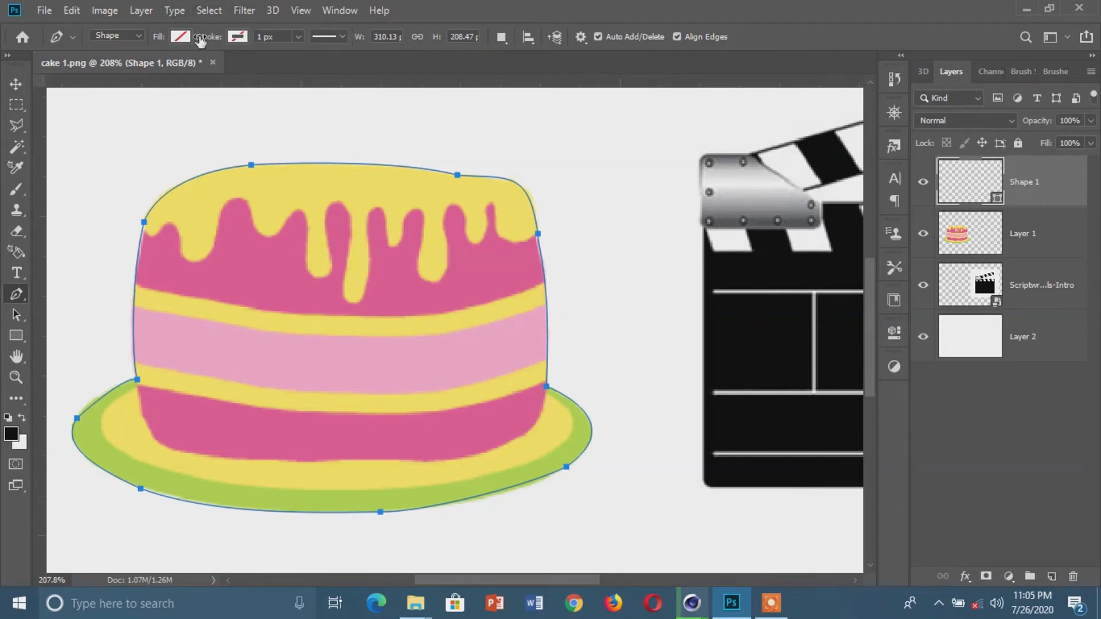
left_click(242, 37)
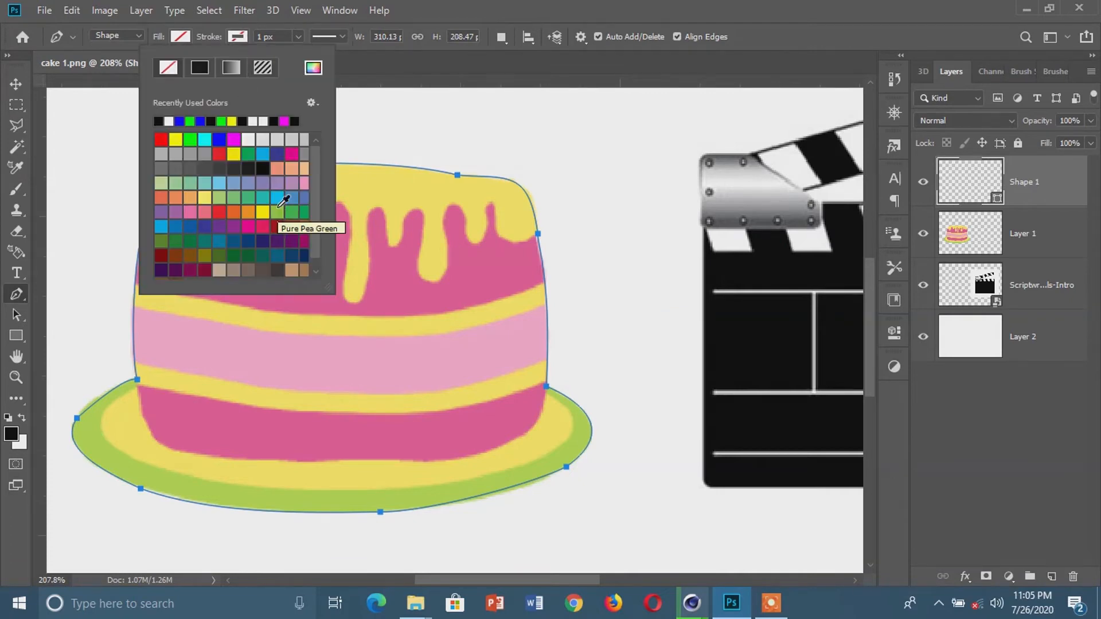
left_click(184, 35)
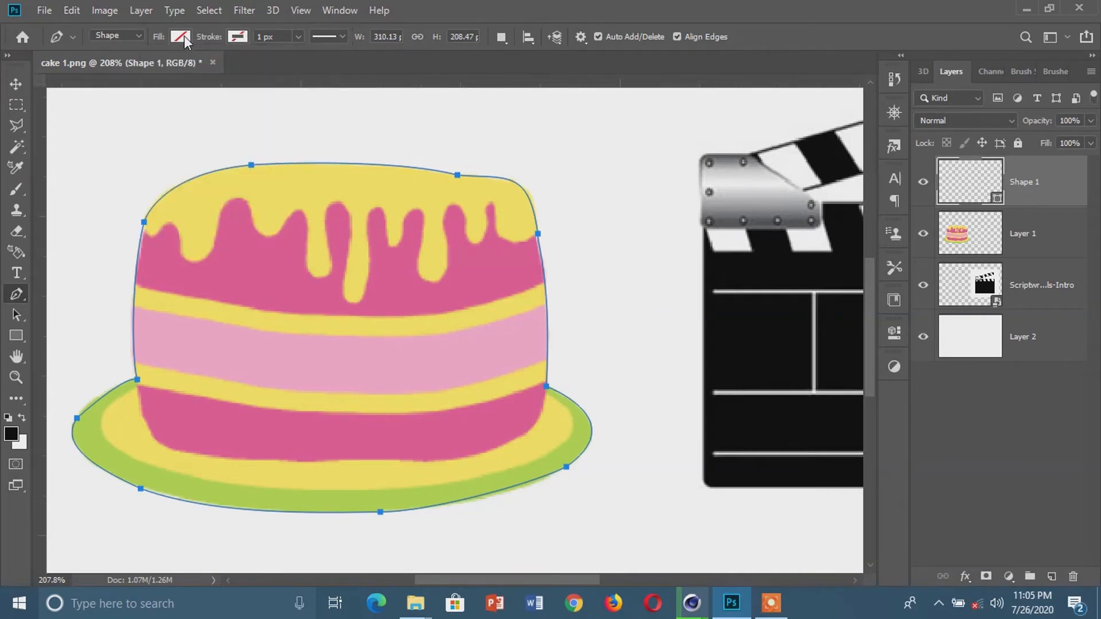
left_click(184, 35)
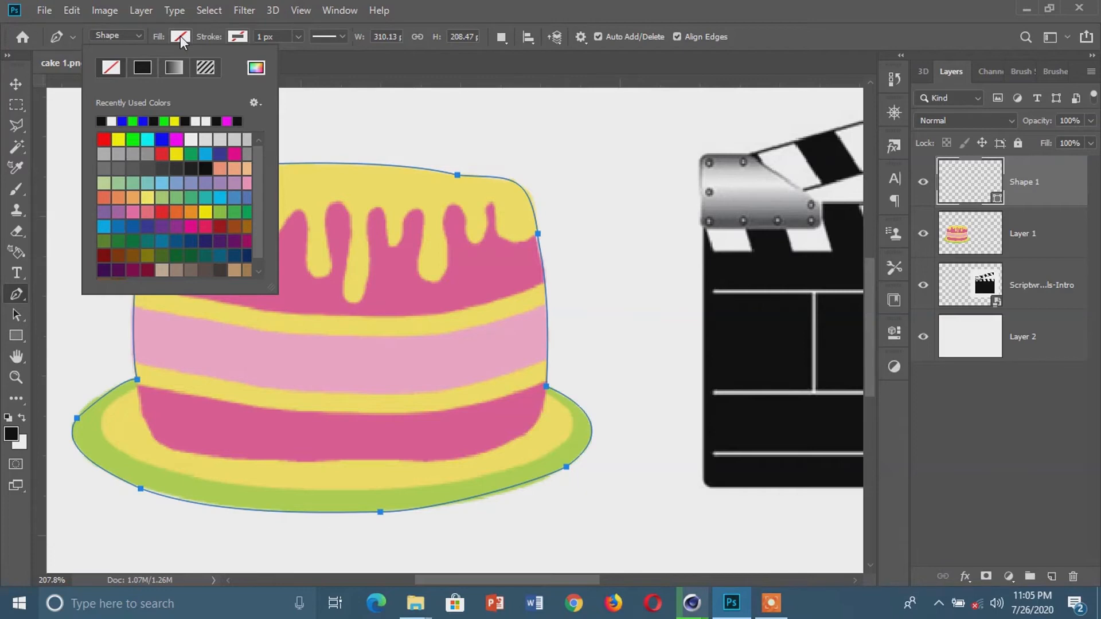
left_click(164, 139)
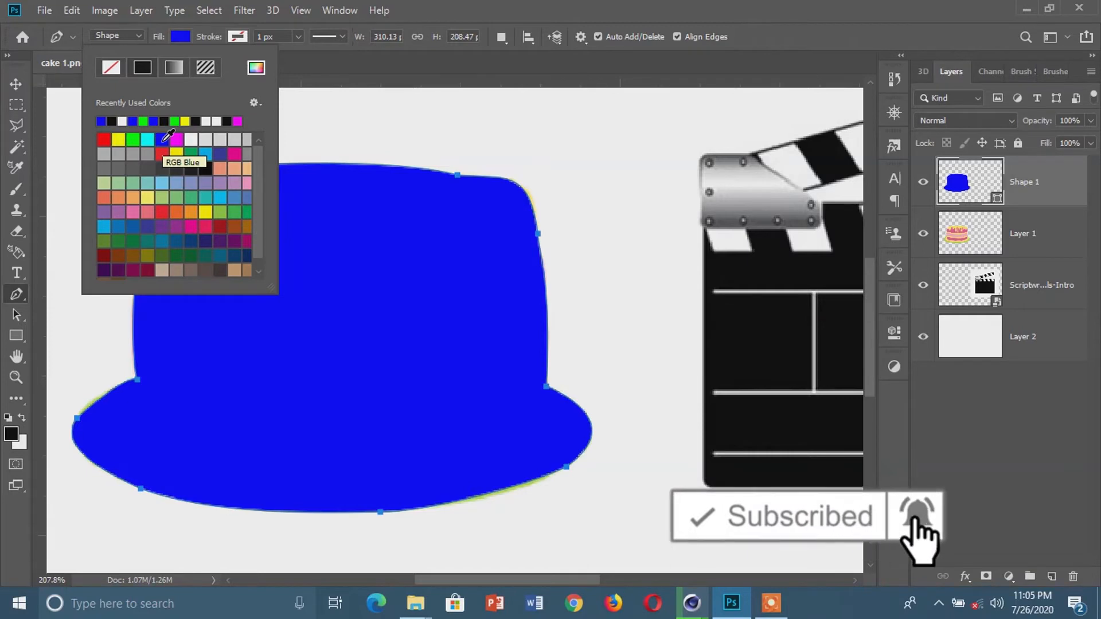
left_click(110, 67)
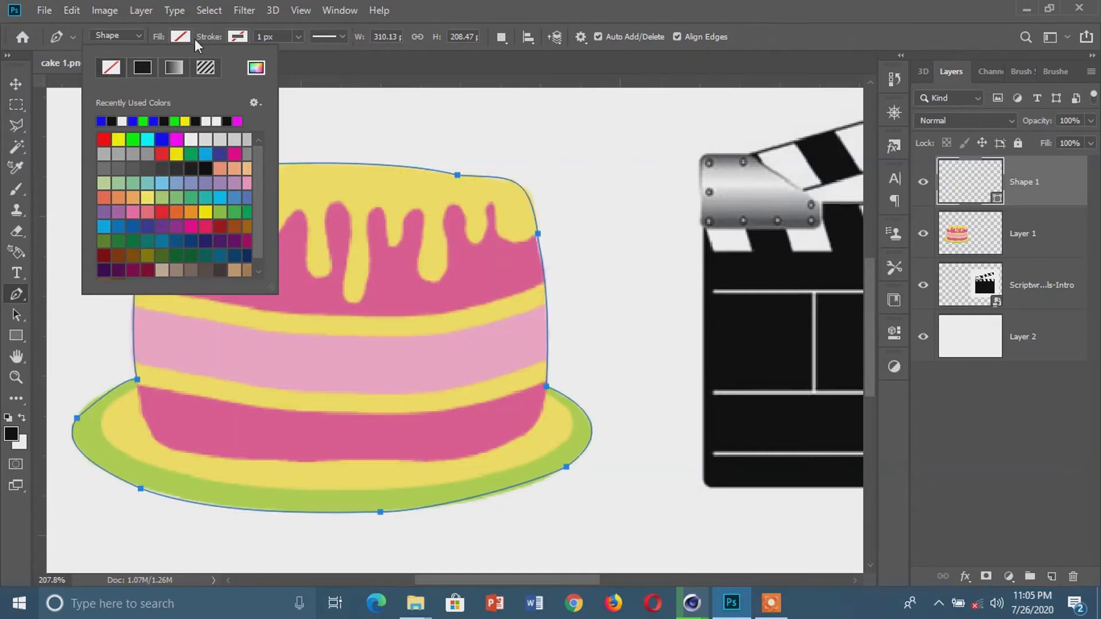
left_click(184, 36)
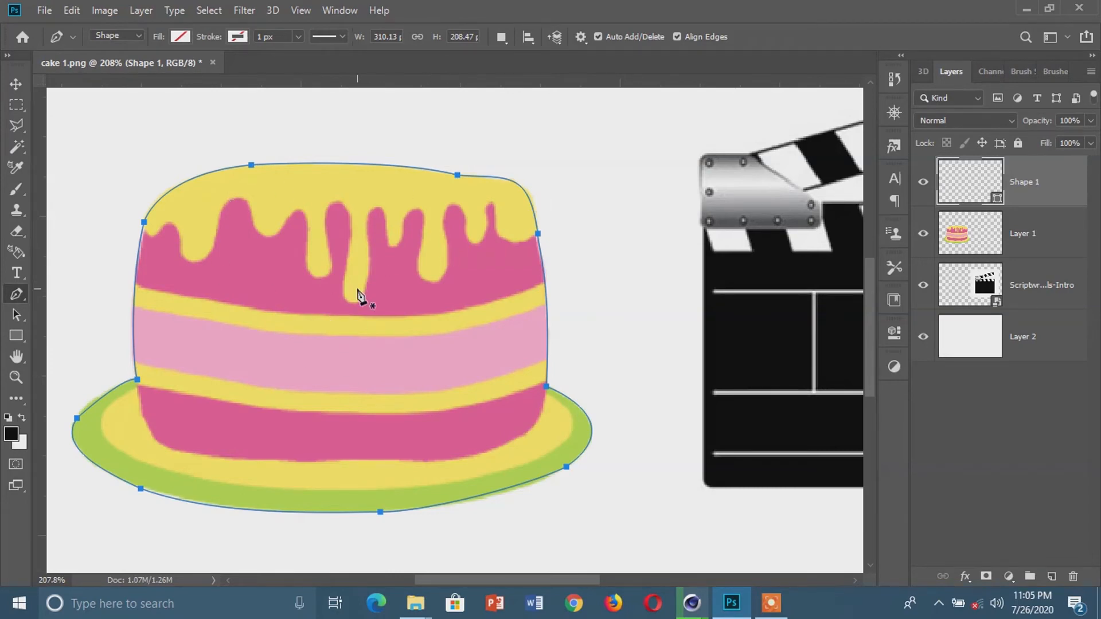
Convert the cake path into a new anti-aliased selection with a feather radius of 0 pixels
right_click(357, 291)
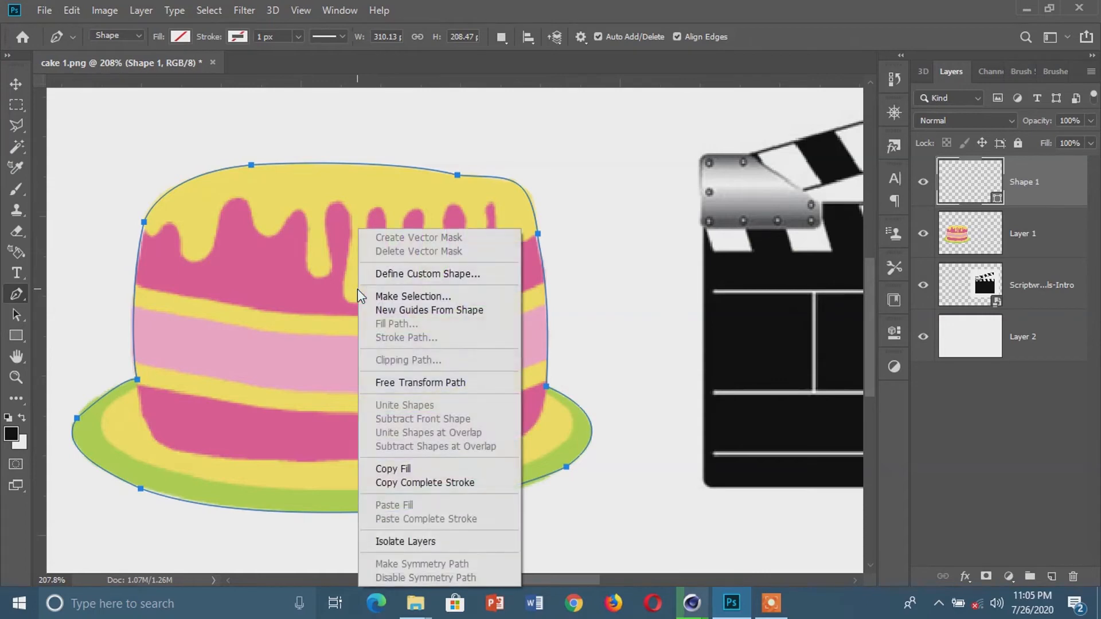
left_click(408, 297)
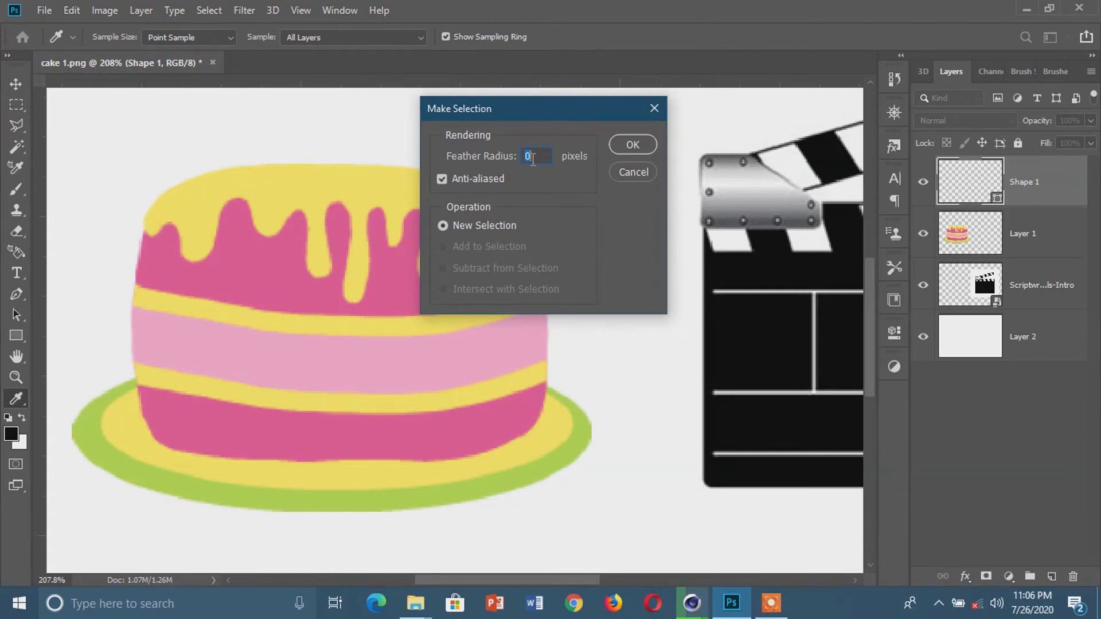
left_click(633, 144)
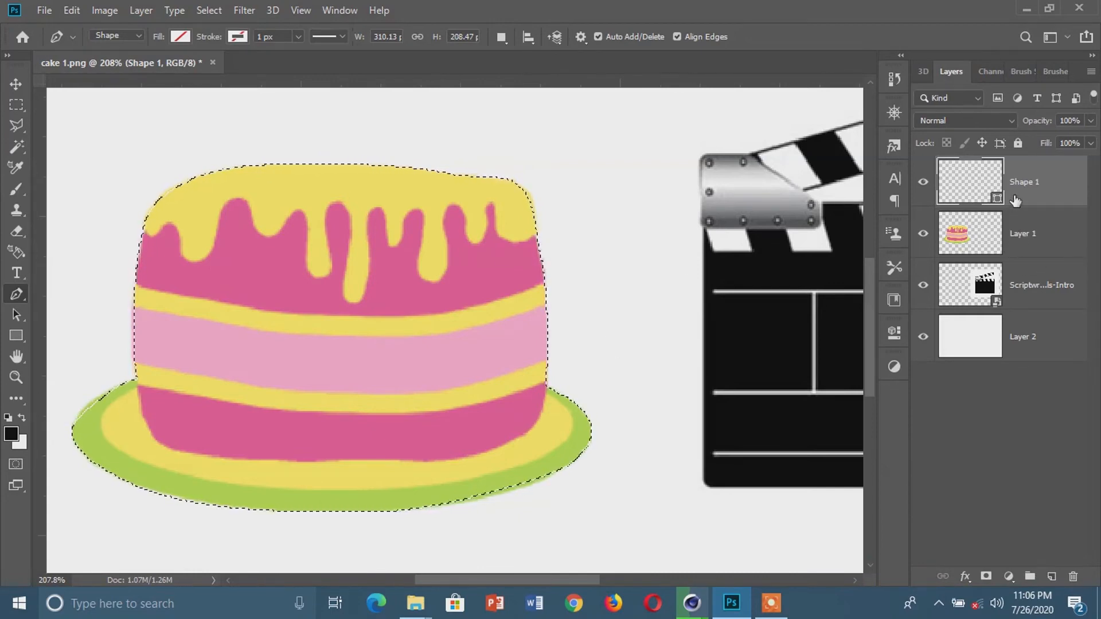
Try refining the cake selection's upper-right edge on Layer 1 with the Refine Edge Brush in Select and Mask
left_click(1024, 239)
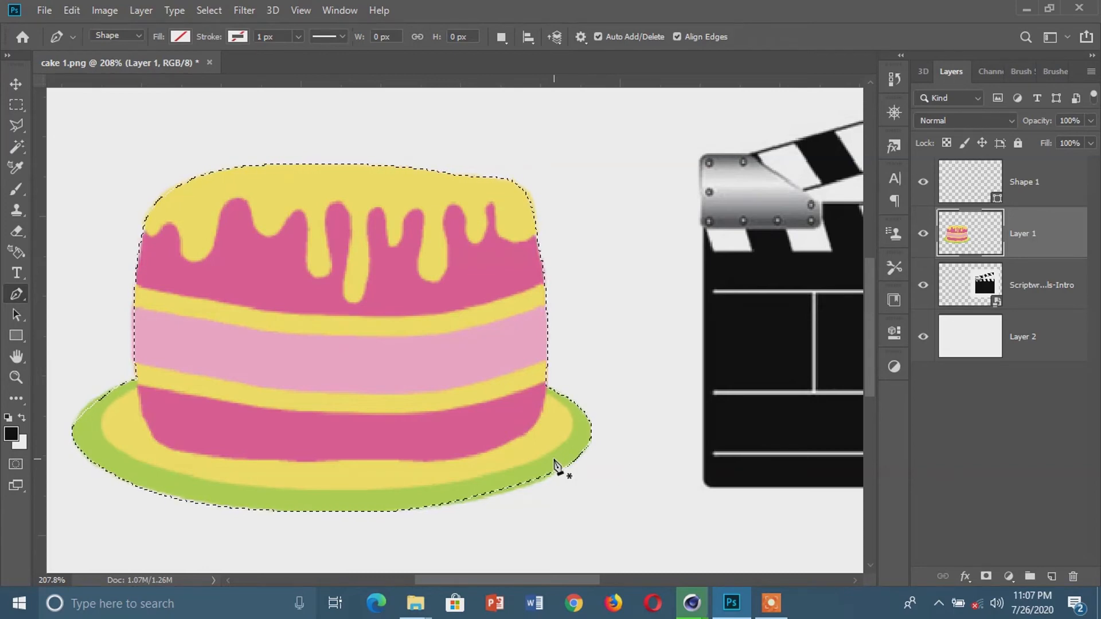
left_click(216, 12)
left_click(282, 227)
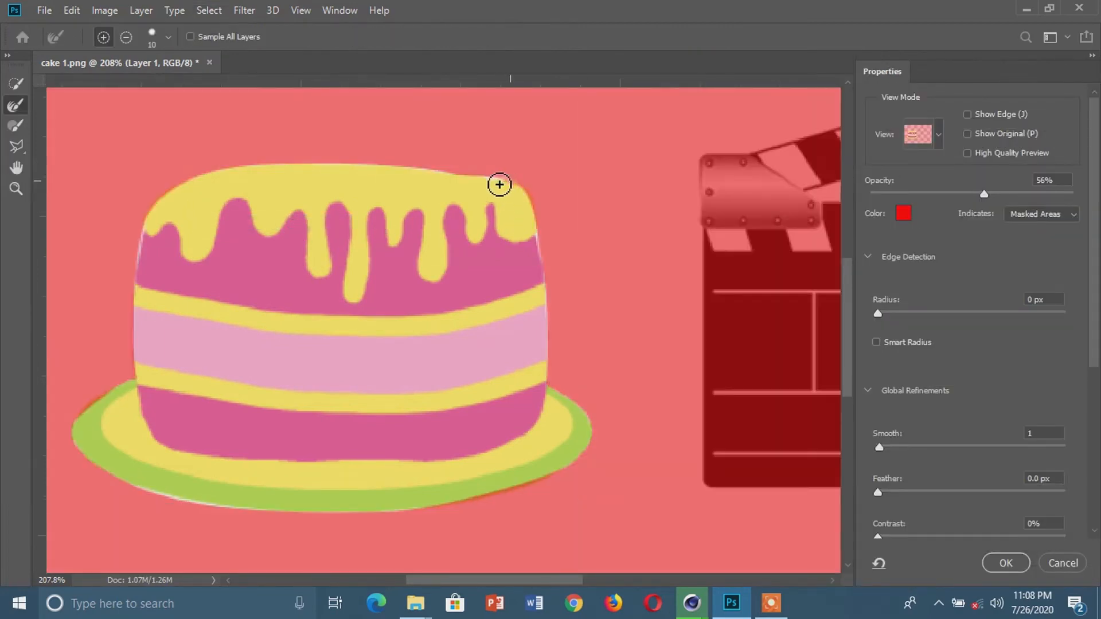
left_click_drag(513, 183, 462, 179)
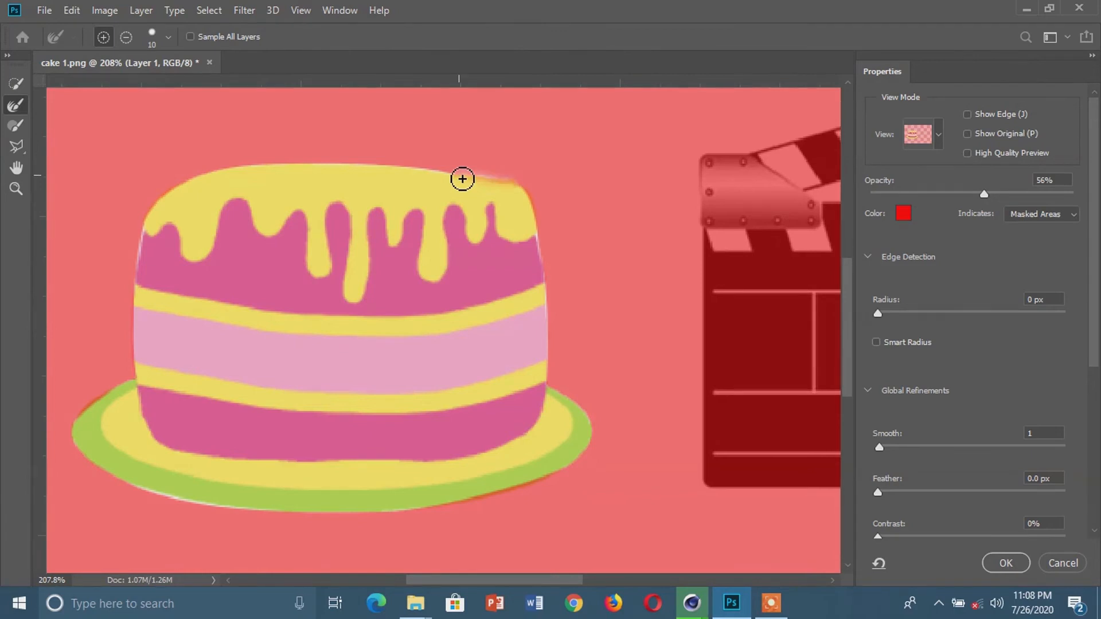
left_click(1062, 563)
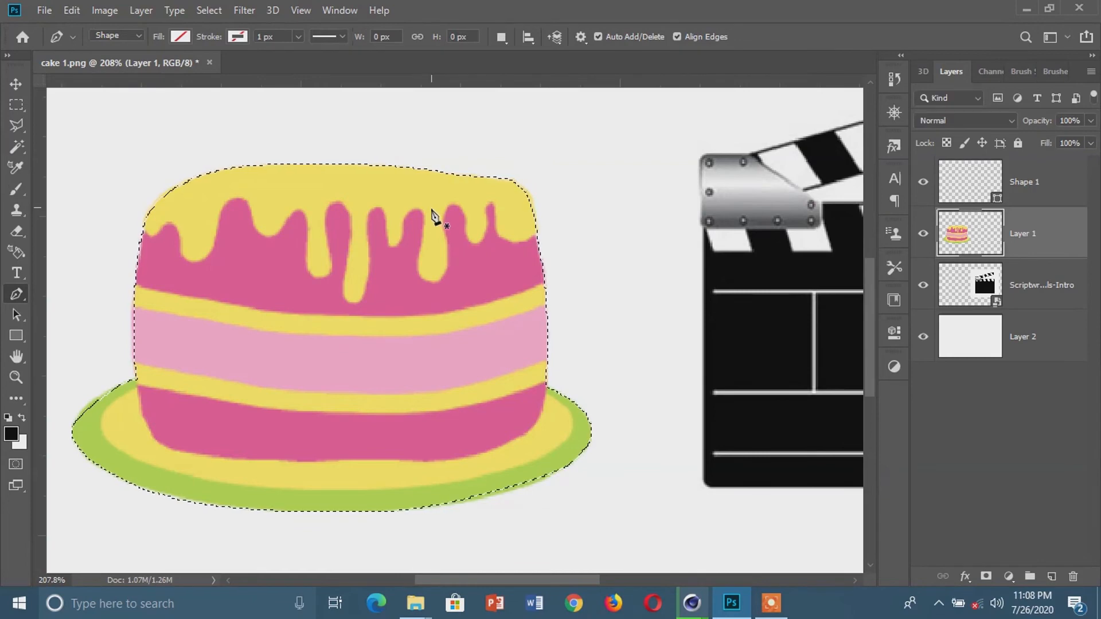
Deselect the cake and start a Pen shape path on the clapperboard's metal hinge plate, curving along its upper edge to the clapper stick
key("ctrl+d")
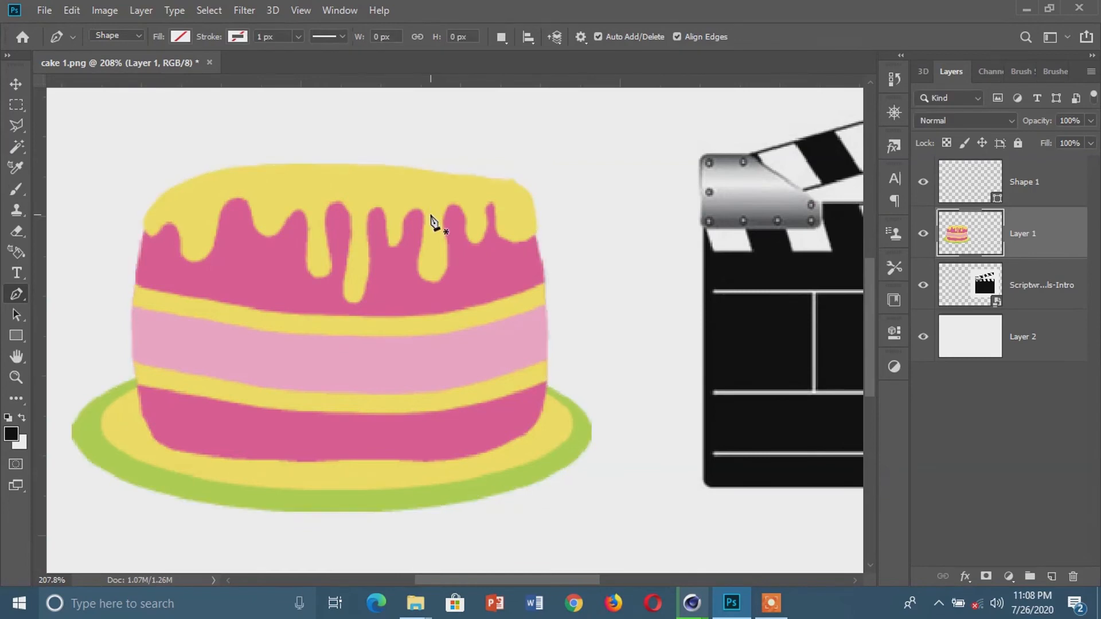
scroll(487, 371, "down", 2)
scroll(488, 372, "down", 2)
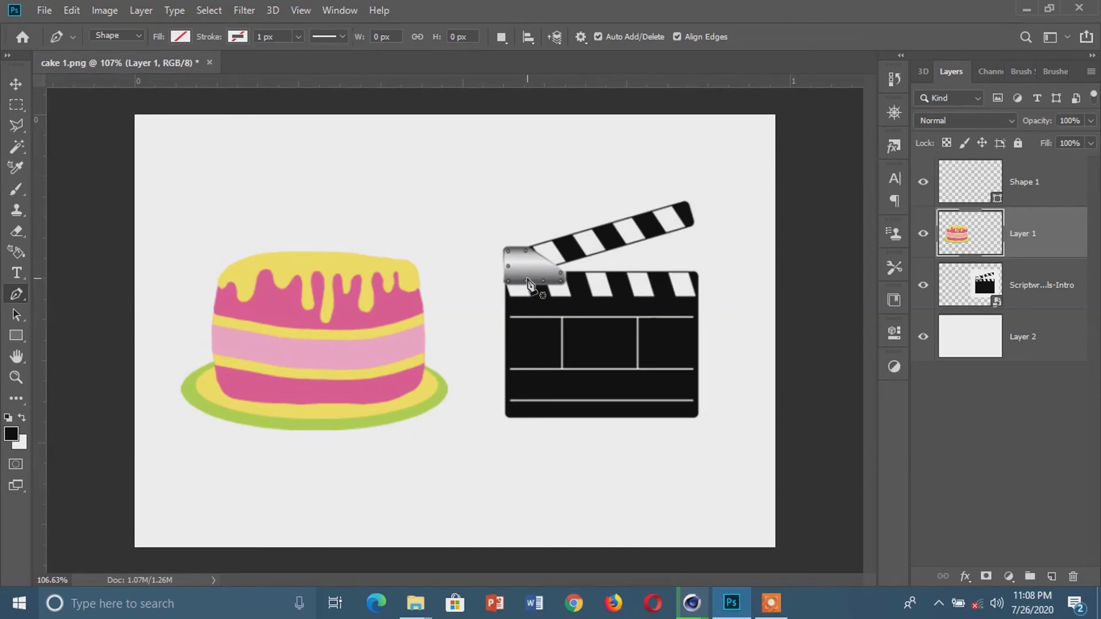
scroll(527, 281, "up", 3)
scroll(550, 267, "up", 1)
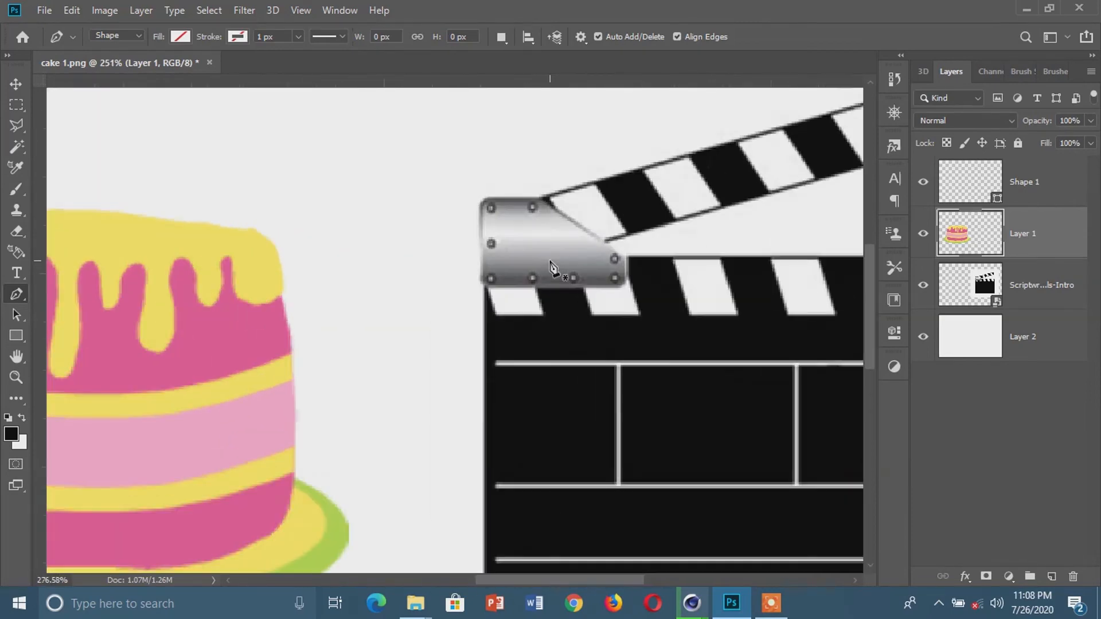
scroll(550, 266, "up", 1)
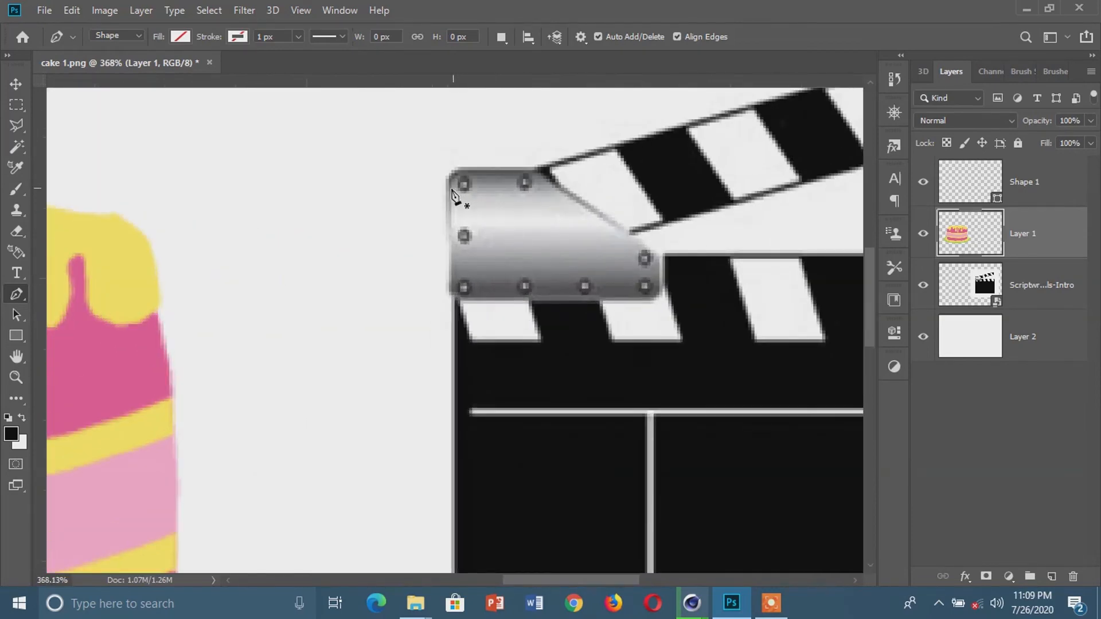
left_click(448, 188)
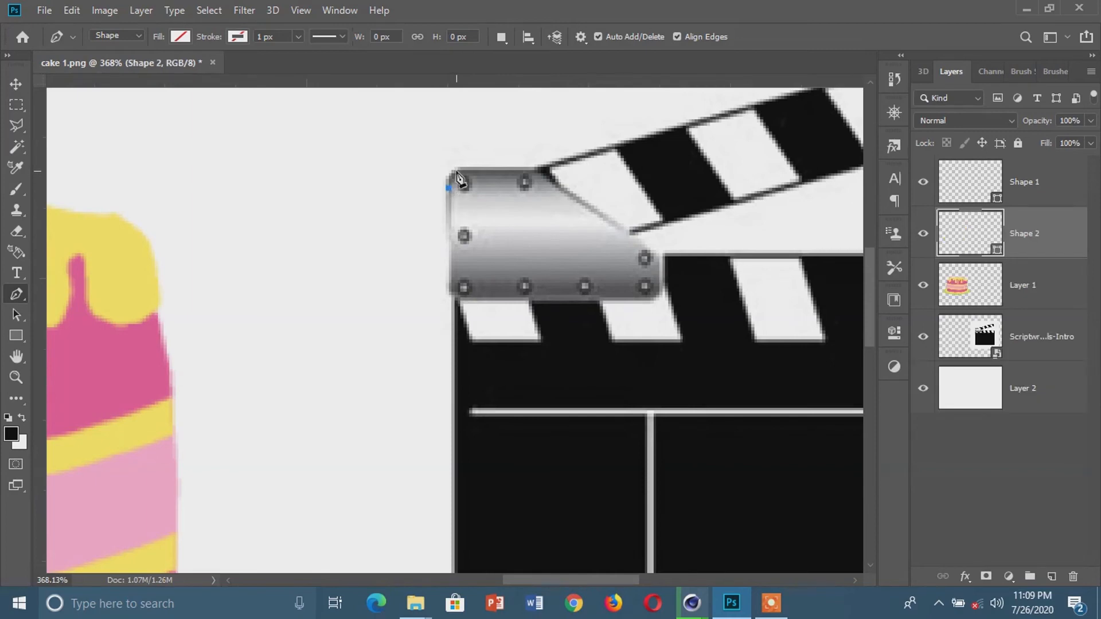
left_click_drag(537, 170, 628, 181)
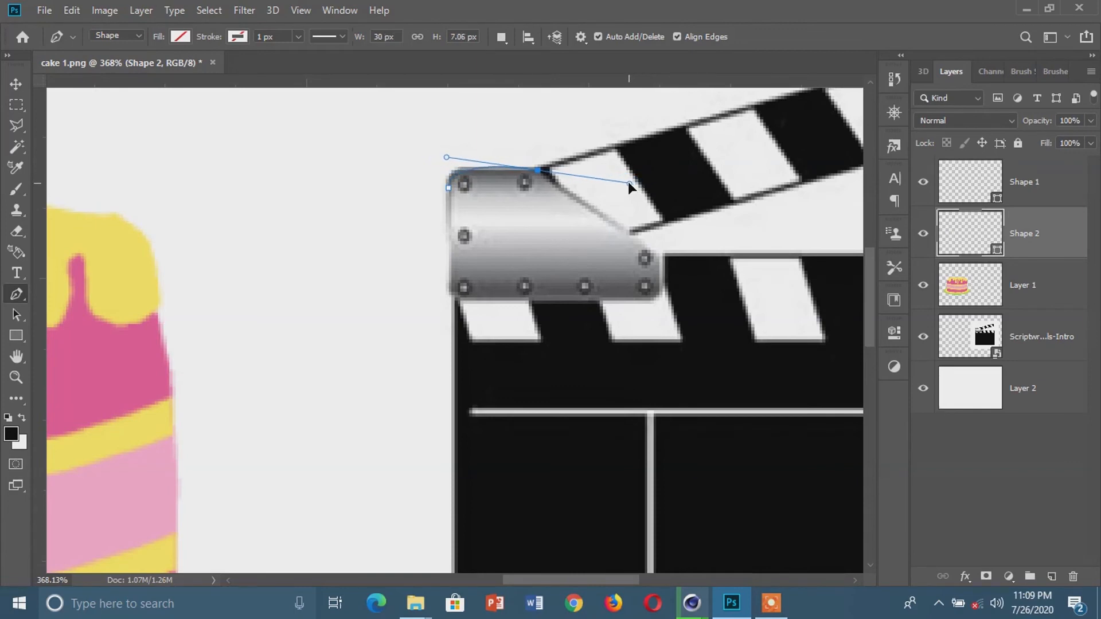
Try extending the path from the hinge plate to the middle of the clapper stick's upper edge with the curve handle kept
scroll(576, 204, "down", 1)
scroll(640, 178, "down", 1)
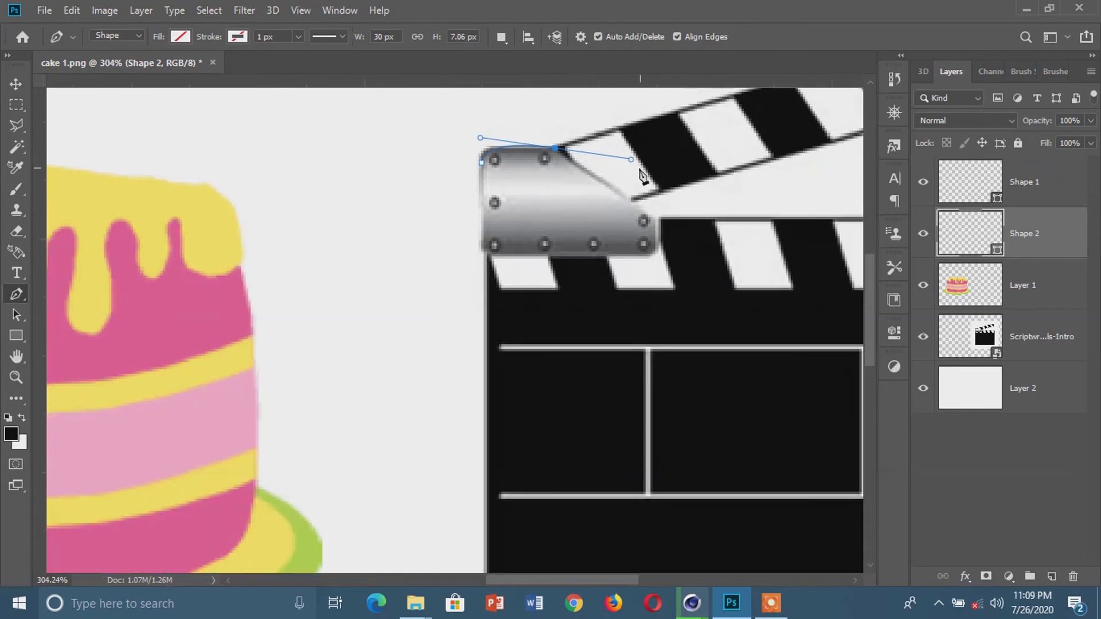
scroll(583, 252, "up", 1)
scroll(583, 252, "up", 2)
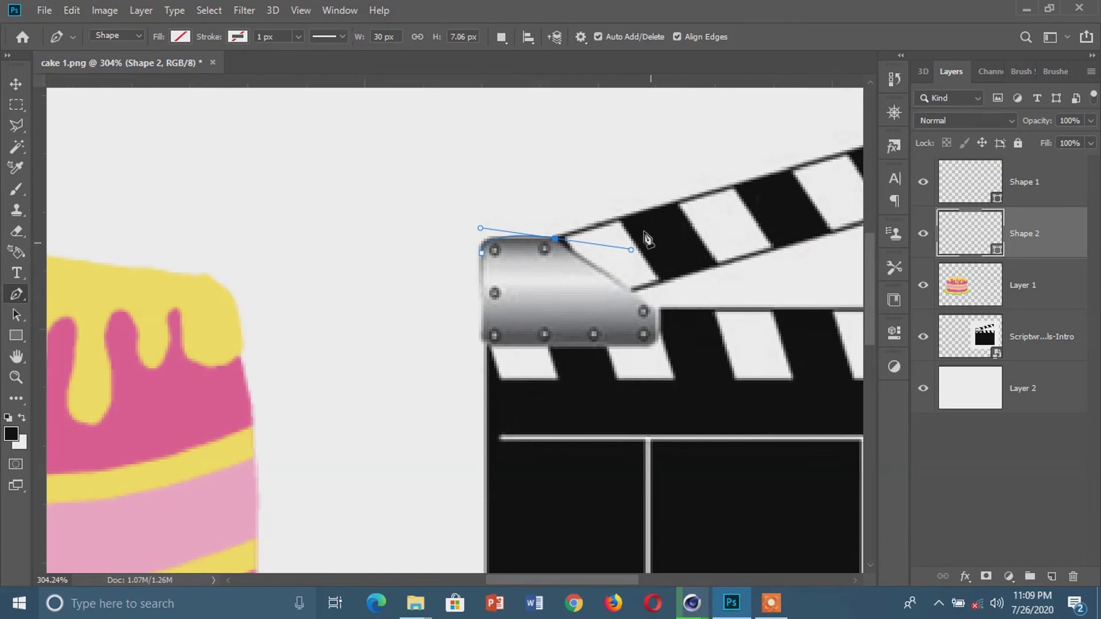
left_click(775, 172)
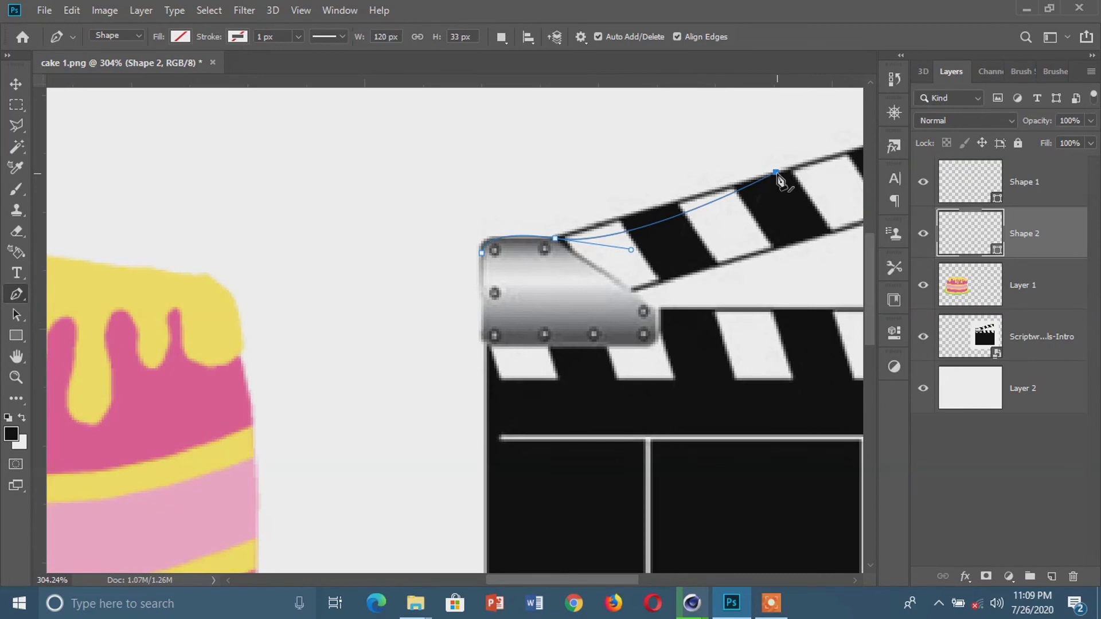
key("ctrl+z")
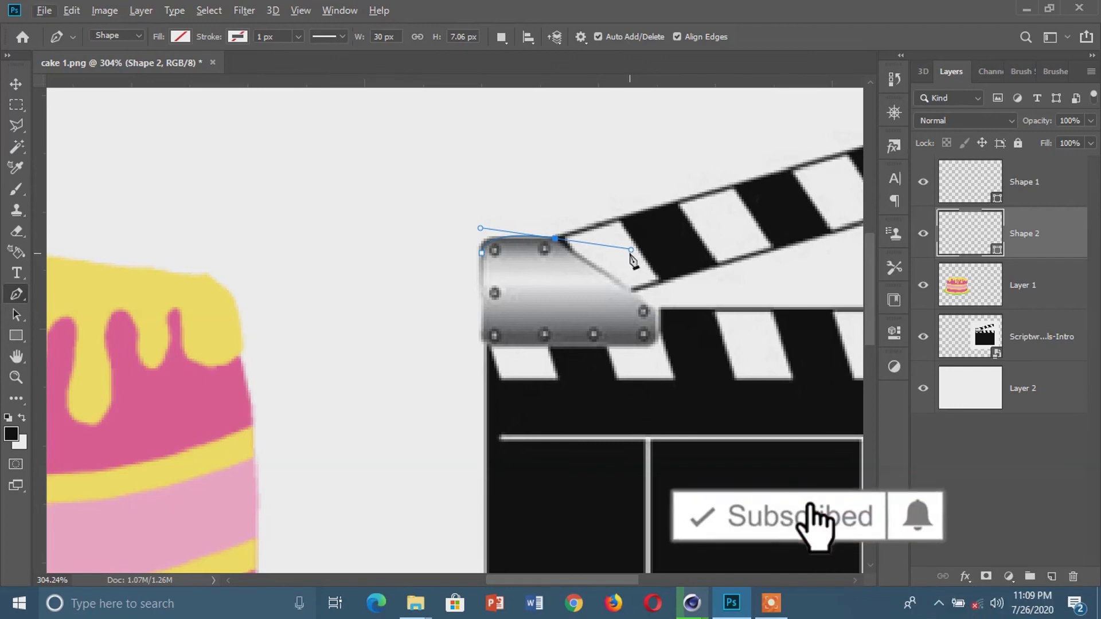
Remove the outgoing handle from the last hinge anchor and trace a straight segment along the clapper stick's upper edge to its outer corner
left_click(555, 238, "alt")
scroll(685, 284, "down", 2)
scroll(678, 304, "right", 3)
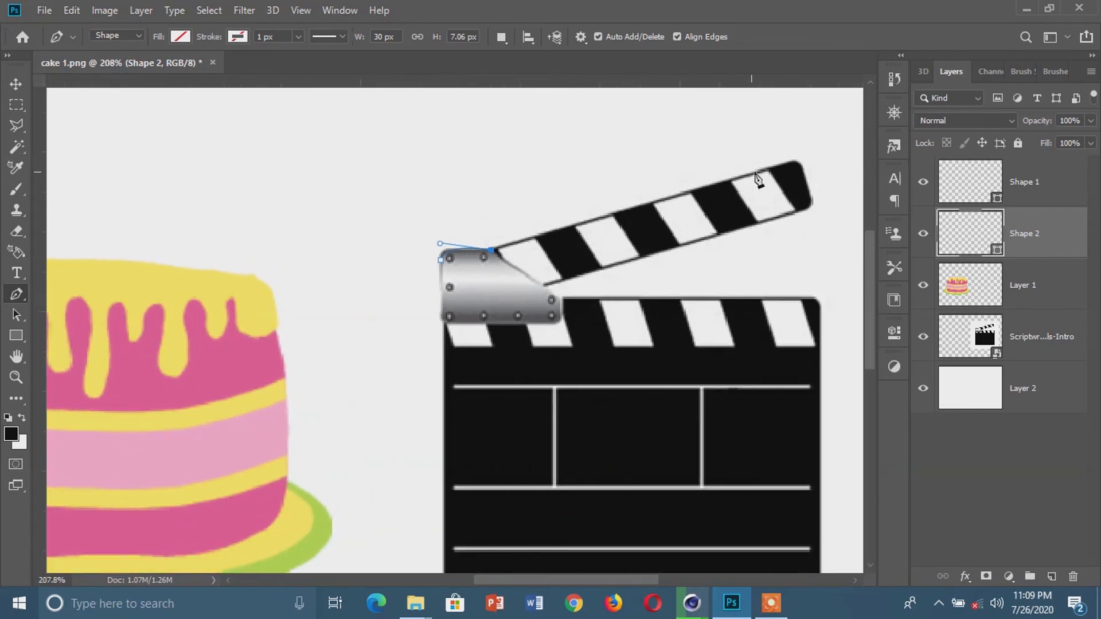
left_click(796, 162)
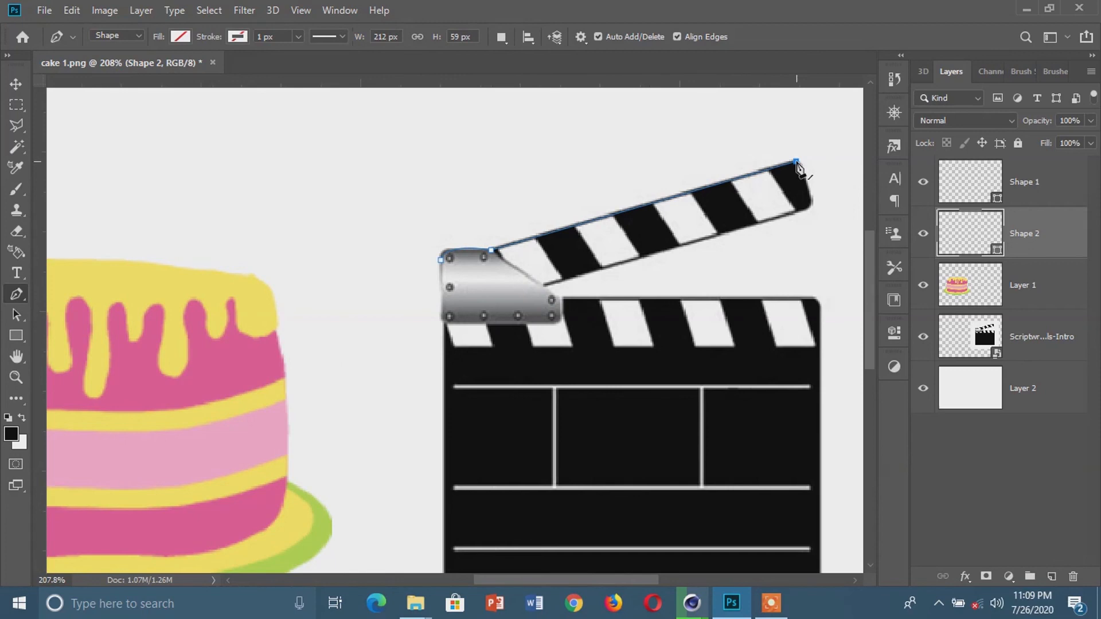
Trace around the clapper stick's outer end, along its lower edge, and down the hinge plate's slanted edge to the board's upper edge
mouse_move(809, 204)
left_mouse_down()
mouse_move(790, 216)
mouse_move(808, 221)
mouse_move(799, 211)
left_mouse_up()
left_click(543, 286)
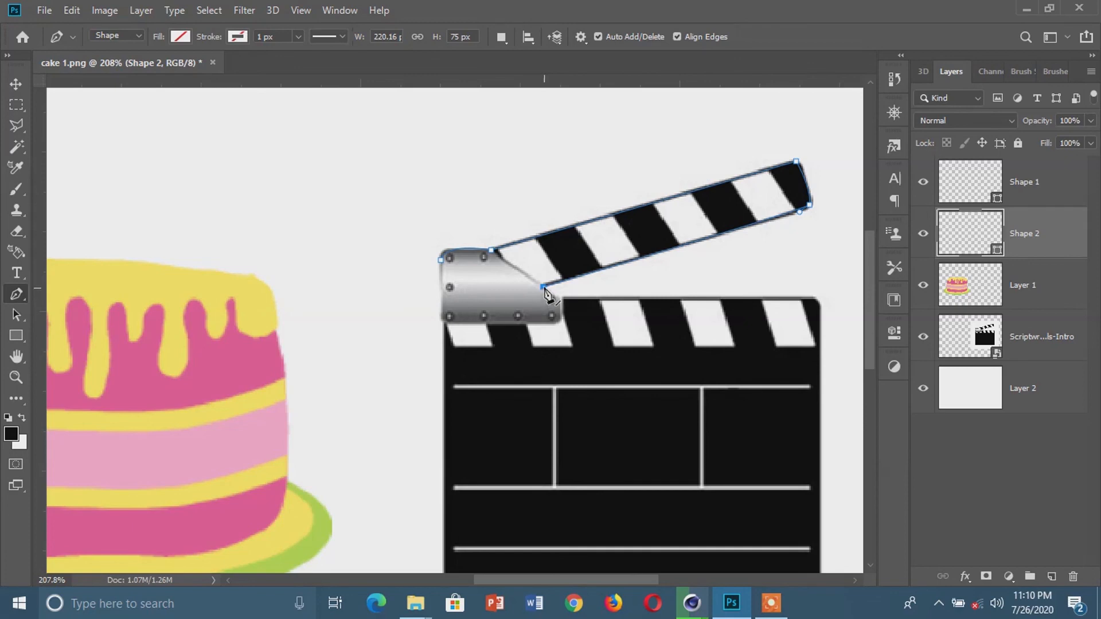
left_click(563, 301)
left_click(559, 299)
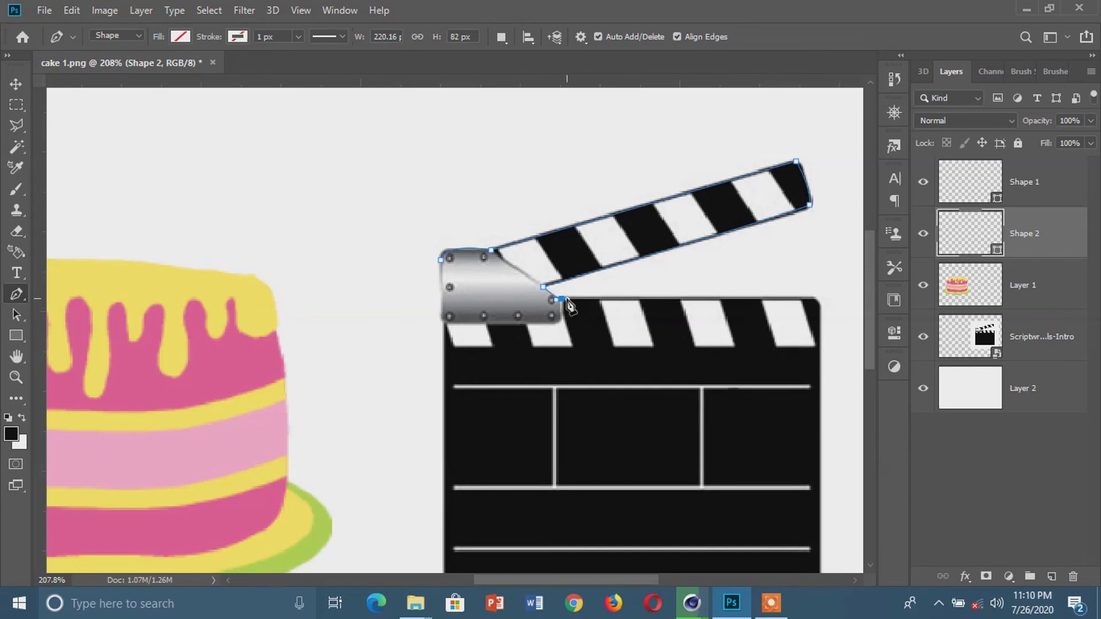